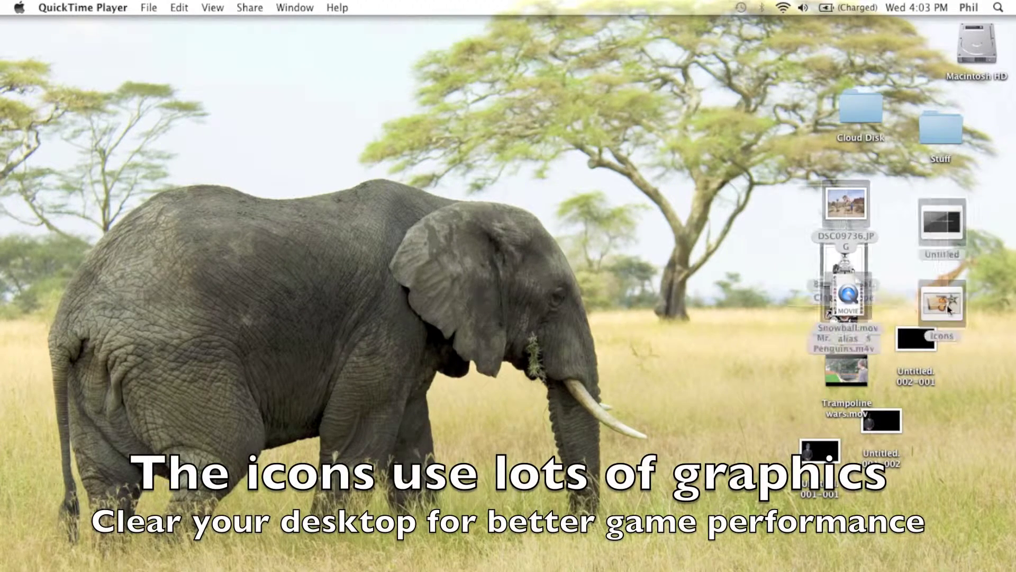
- Select all the photo, movie and folder icons scattered on the desktop
{"action": "left_click", "coordinate": [968, 481]}
{"action": "key", "text": "super+a"}
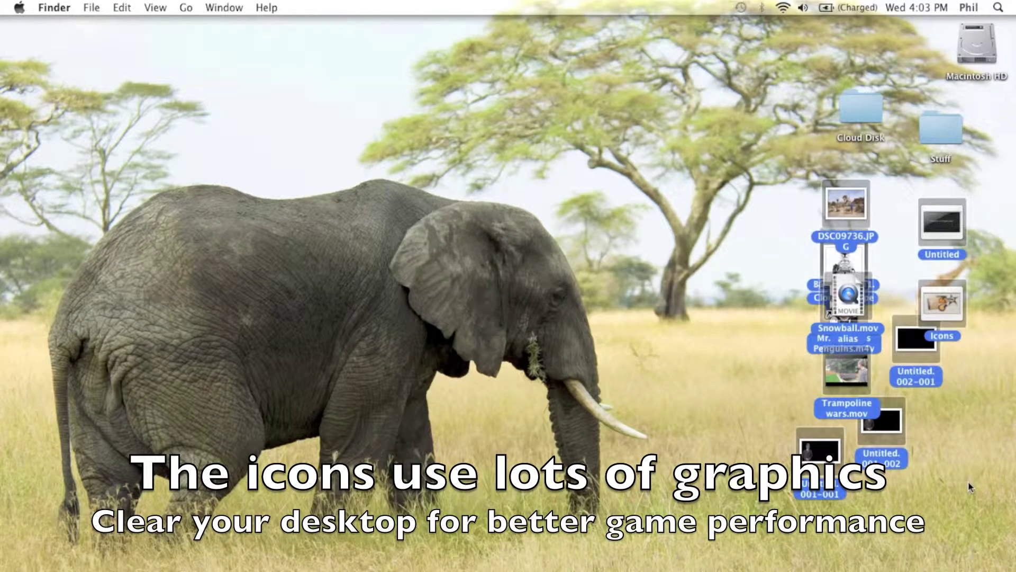
- Drag the selected files into the Stuff folder, check its contents, then bring up Dashboard
{"action": "mouse_move", "coordinate": [942, 241]}
{"action": "left_click_drag", "start_coordinate": [942, 241], "coordinate": [947, 133]}
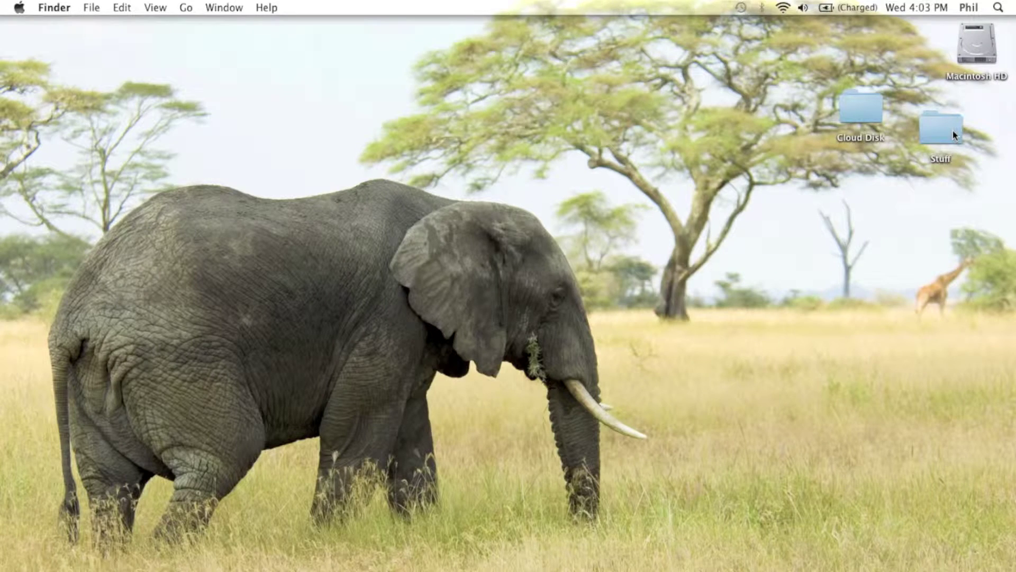
{"action": "double_click", "coordinate": [955, 136]}
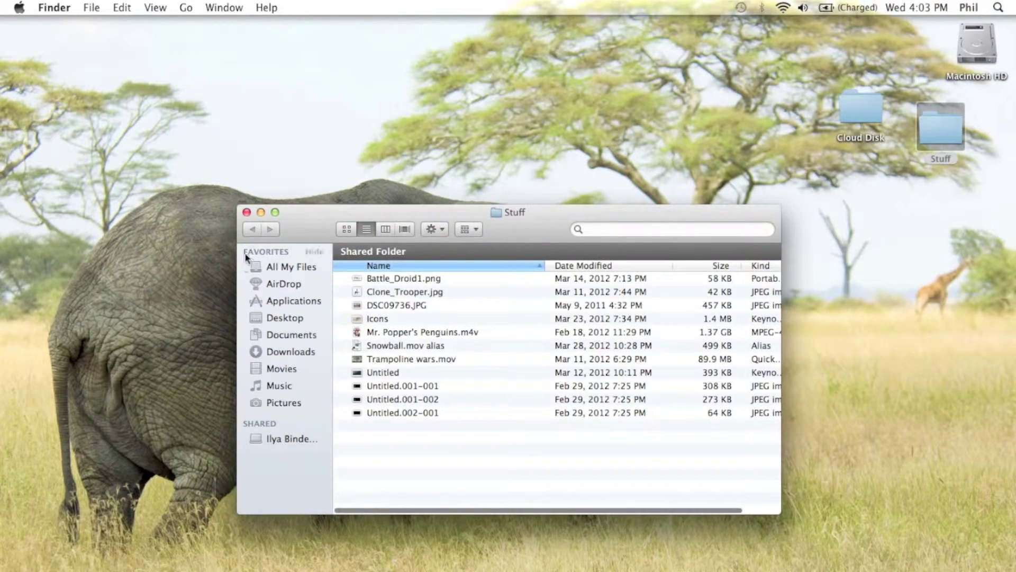
{"action": "left_click", "coordinate": [247, 212]}
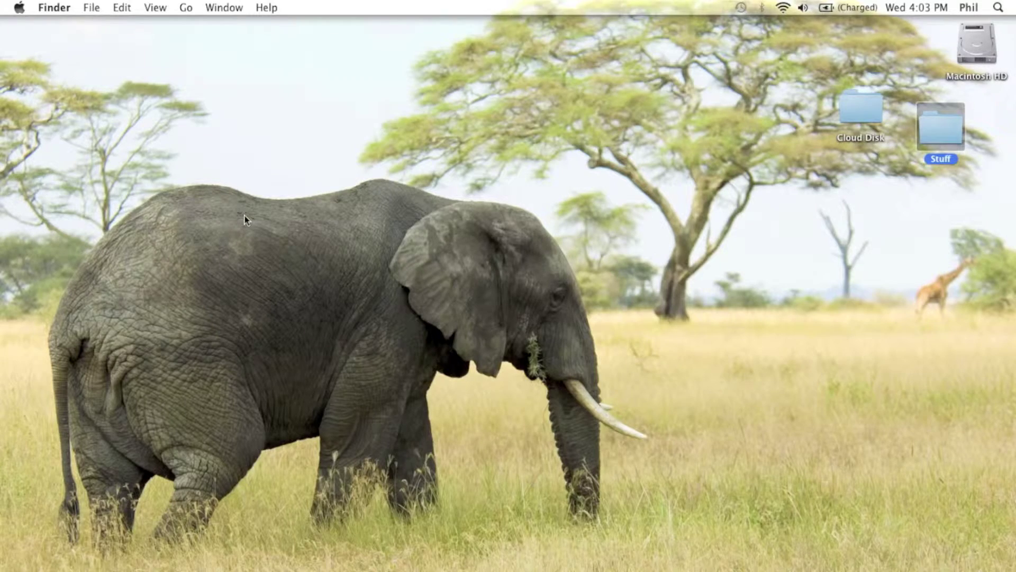
{"action": "key", "text": "F12"}
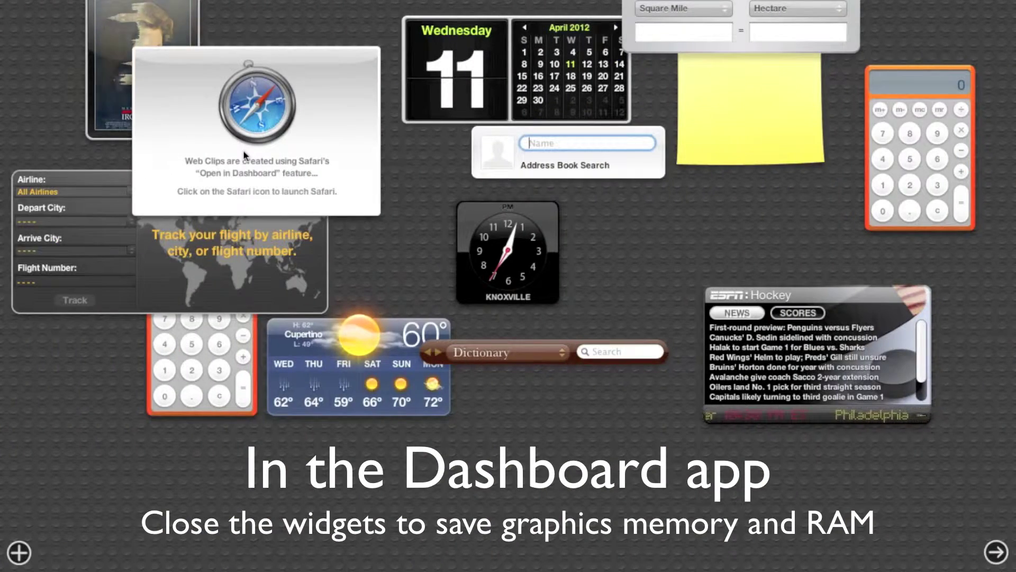
- Close the Web Clips, calendar, Address Book, Unit Converter, Stickies and Calculator widgets
{"action": "left_click", "coordinate": [19, 552]}
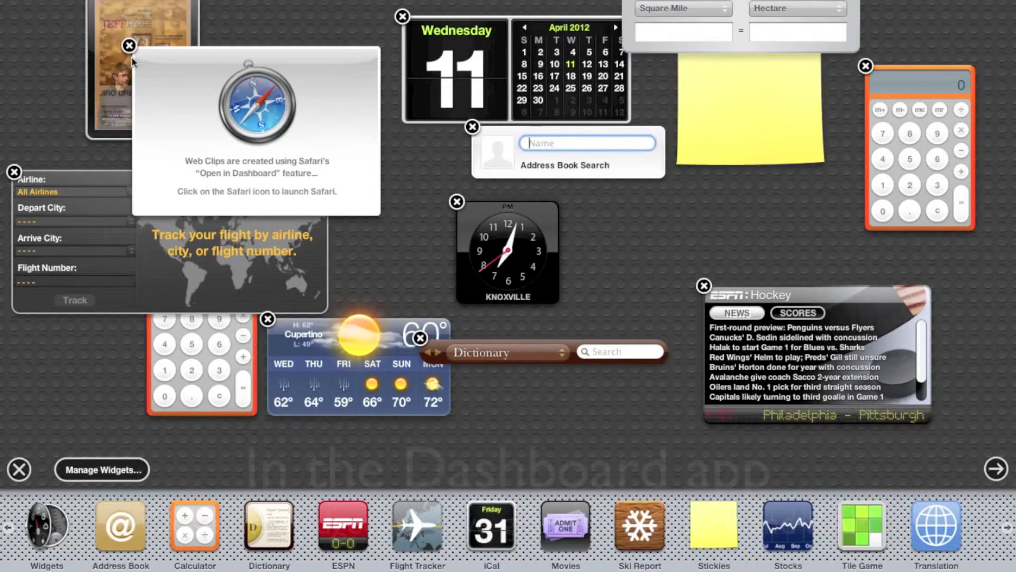
{"action": "left_click", "coordinate": [129, 46]}
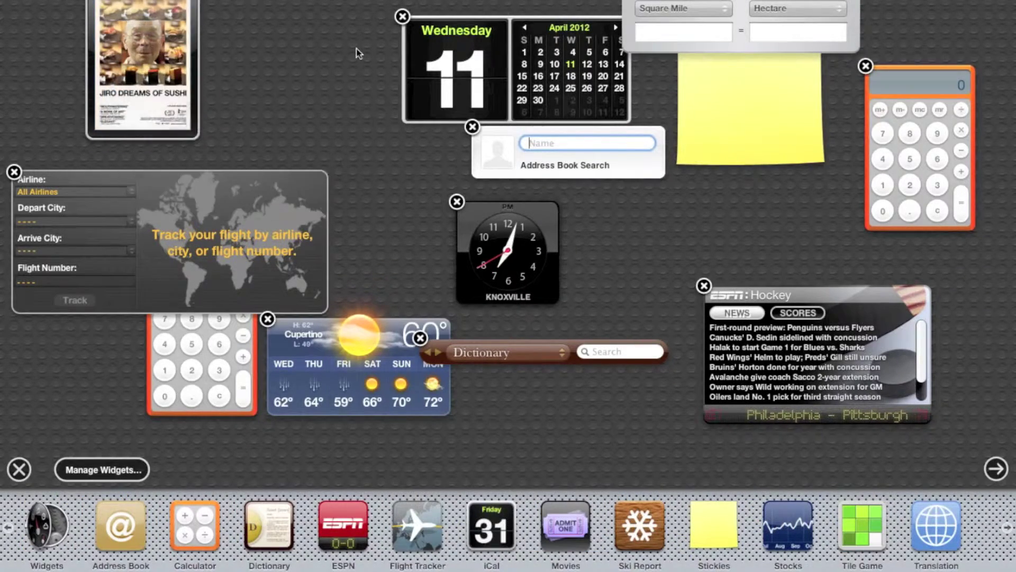
{"action": "left_click", "coordinate": [402, 17]}
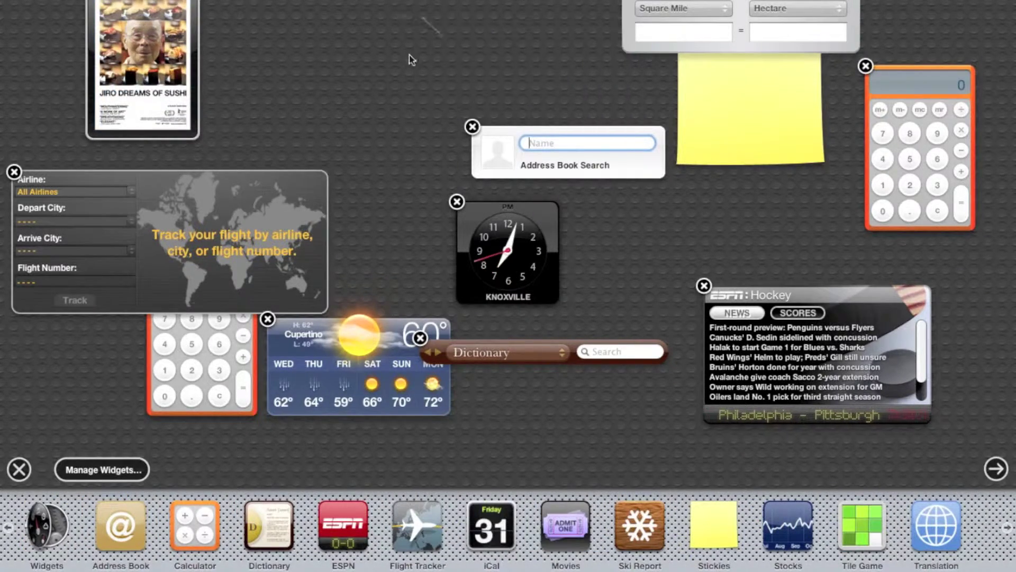
{"action": "left_click", "coordinate": [472, 127]}
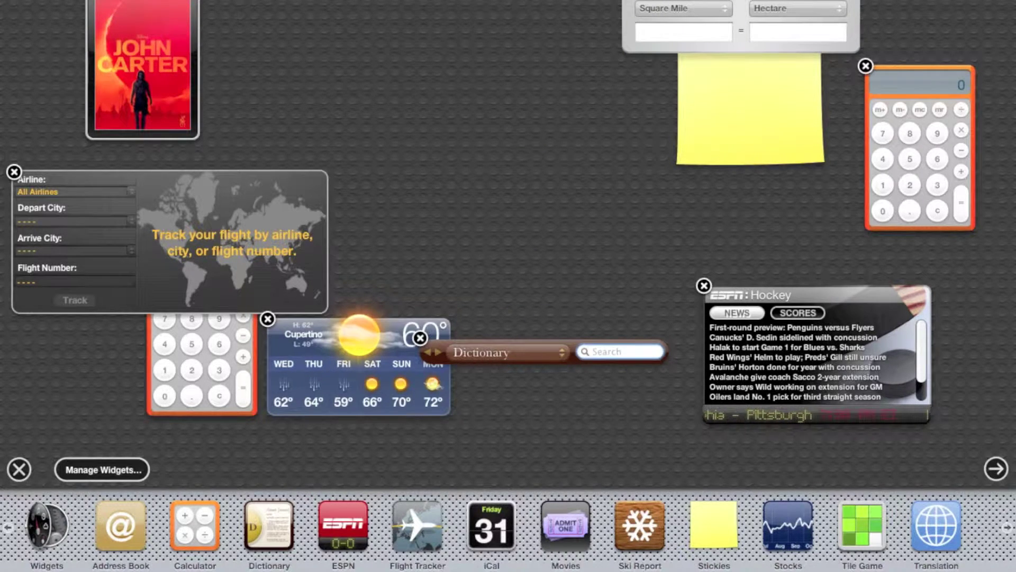
{"action": "left_click", "coordinate": [625, 1]}
{"action": "left_click", "coordinate": [678, 36]}
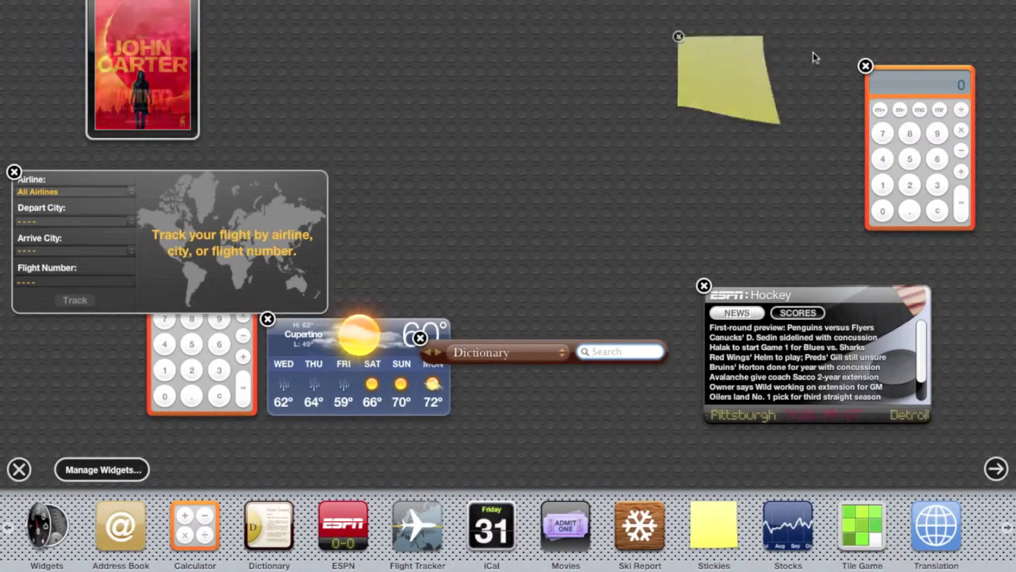
{"action": "left_click", "coordinate": [865, 66]}
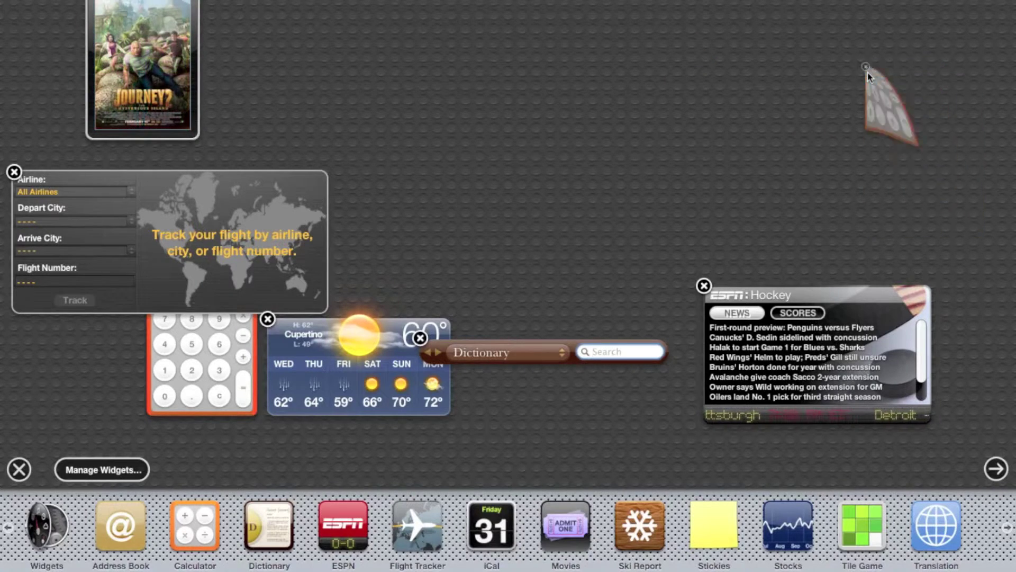
- Close the ESPN Hockey, Dictionary, Weather, Flight Tracker, calculator and Movies widgets, then exit Dashboard
{"action": "left_click", "coordinate": [705, 286]}
{"action": "left_click", "coordinate": [419, 338]}
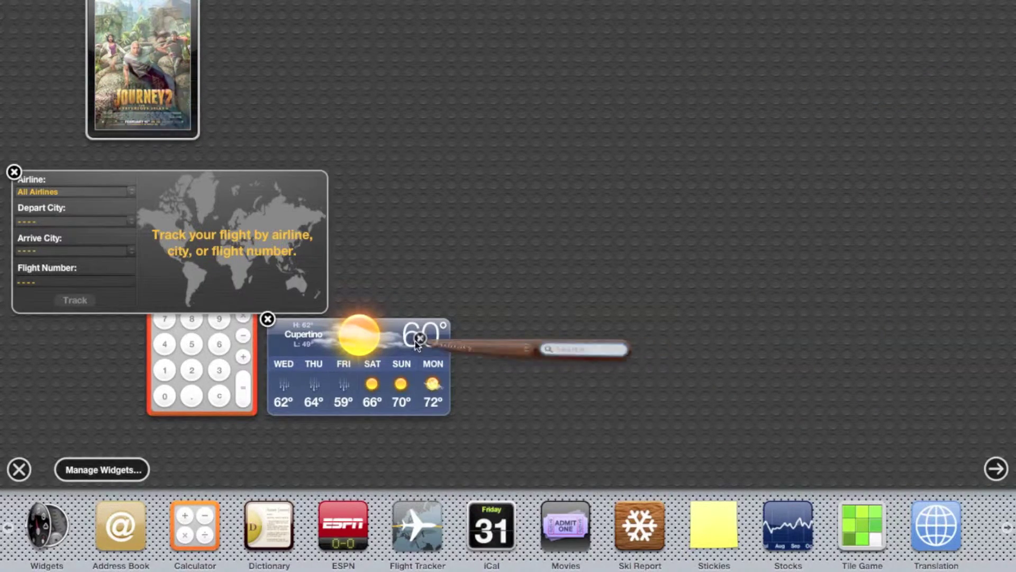
{"action": "left_click", "coordinate": [269, 319]}
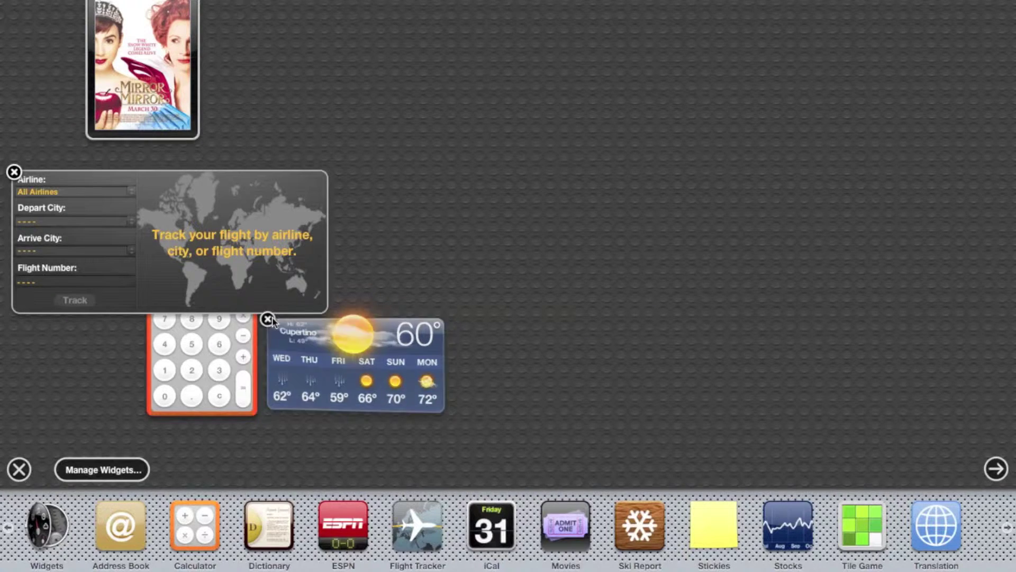
{"action": "left_click", "coordinate": [14, 173]}
{"action": "left_click", "coordinate": [148, 250]}
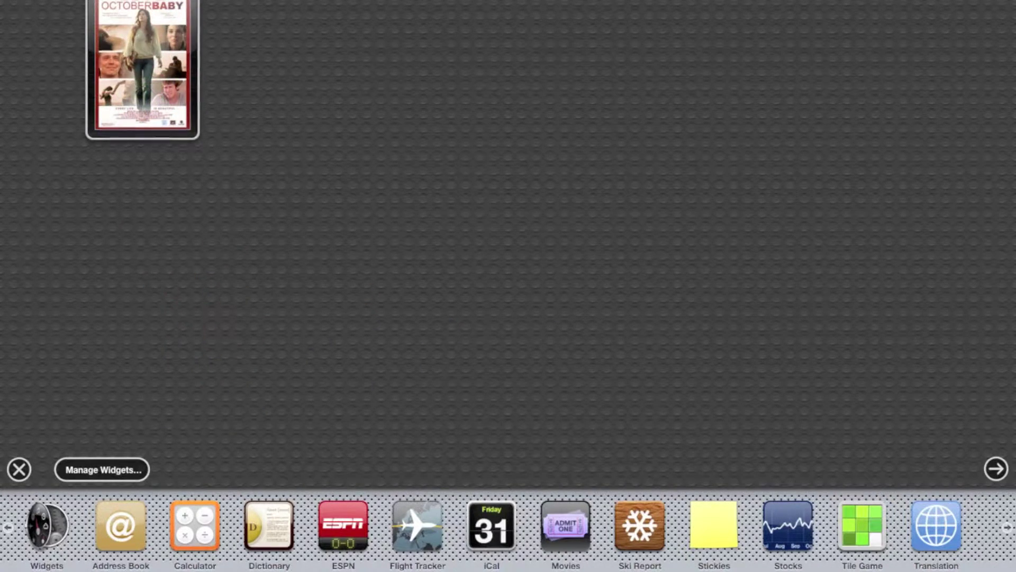
{"action": "left_click", "coordinate": [90, 2]}
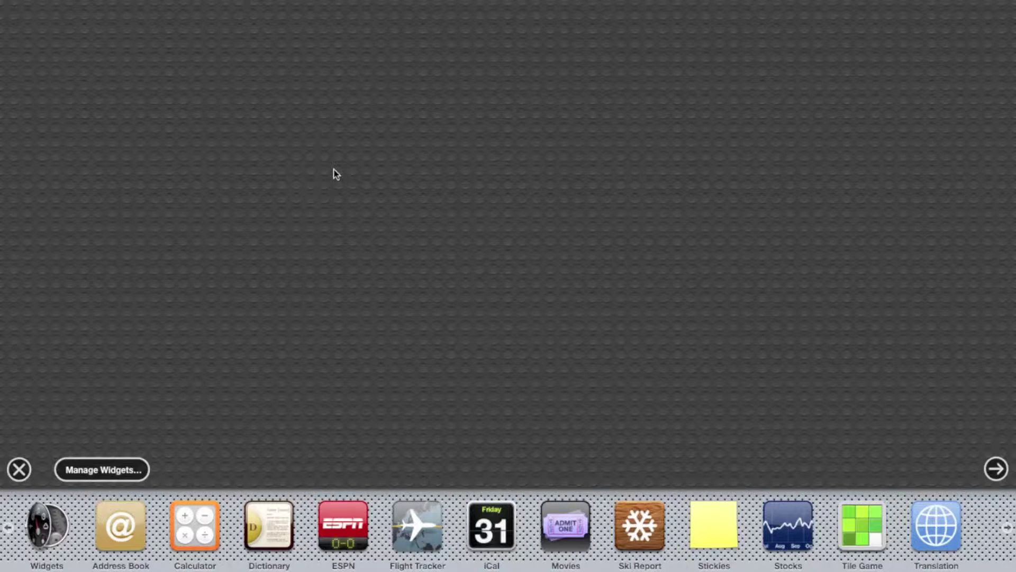
{"action": "left_click", "coordinate": [336, 174]}
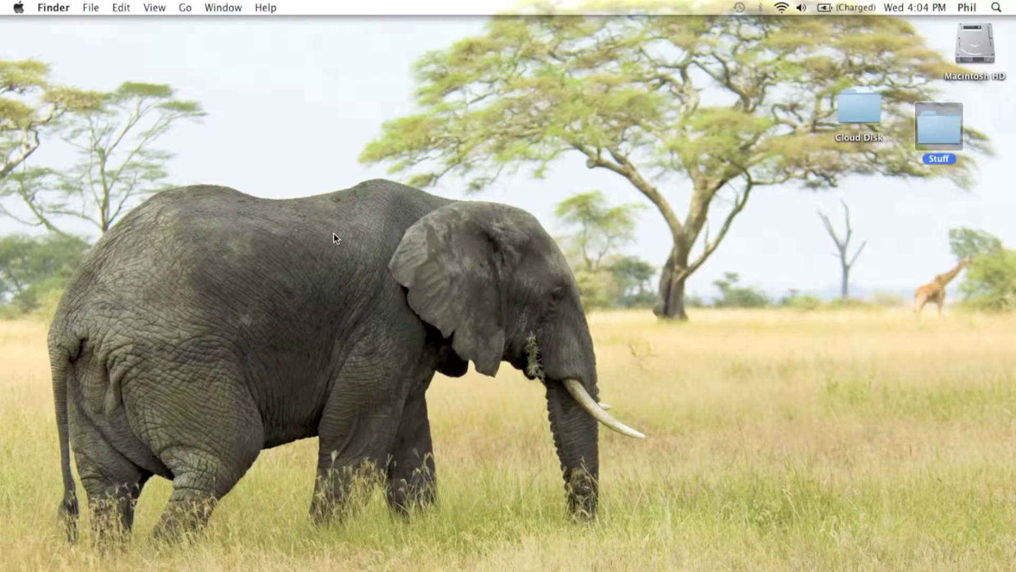
- Uncheck Automatic graphics switching in the Energy Saver preferences
{"action": "left_click", "coordinate": [18, 8]}
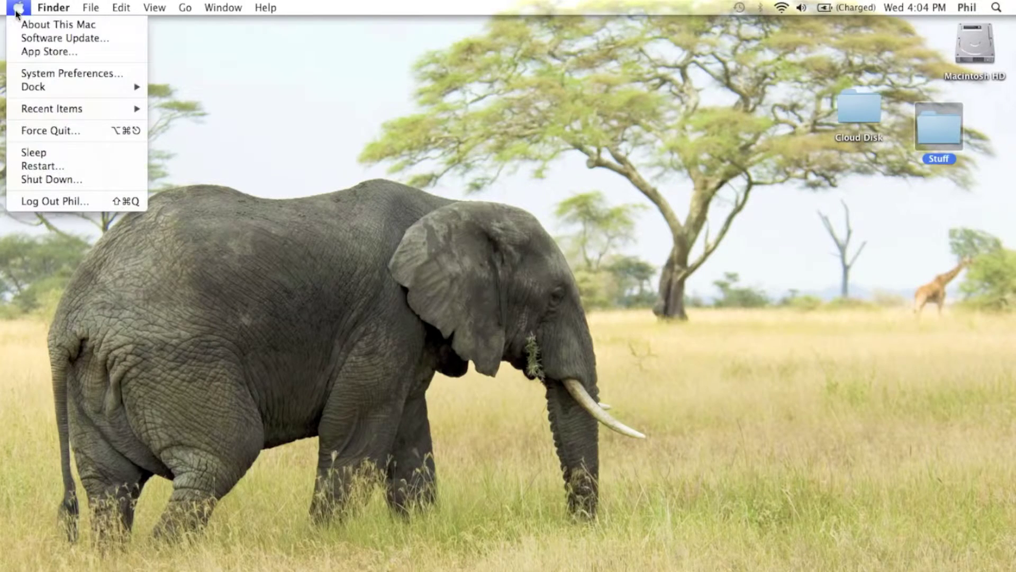
{"action": "left_click", "coordinate": [52, 75]}
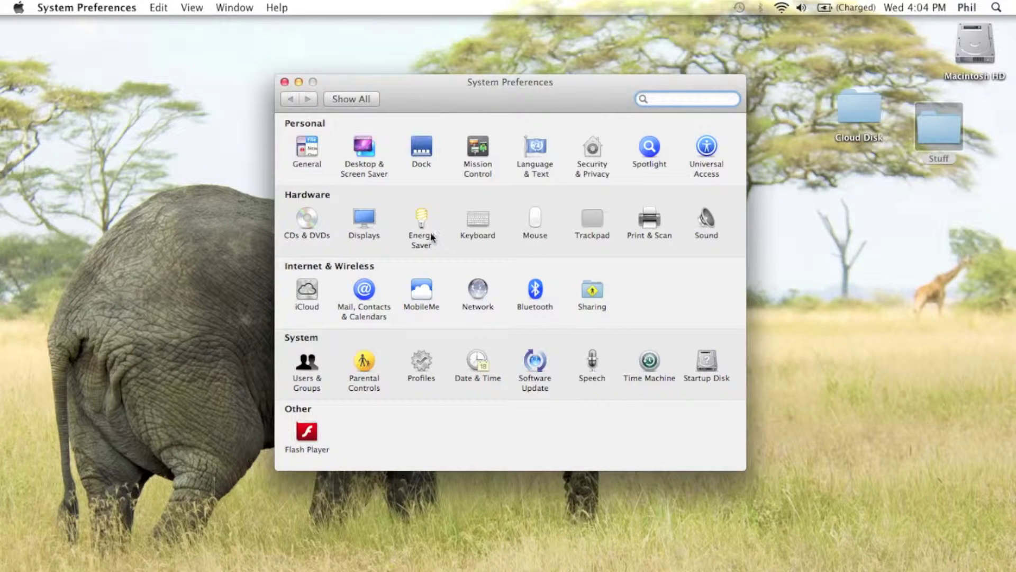
{"action": "left_click", "coordinate": [421, 225]}
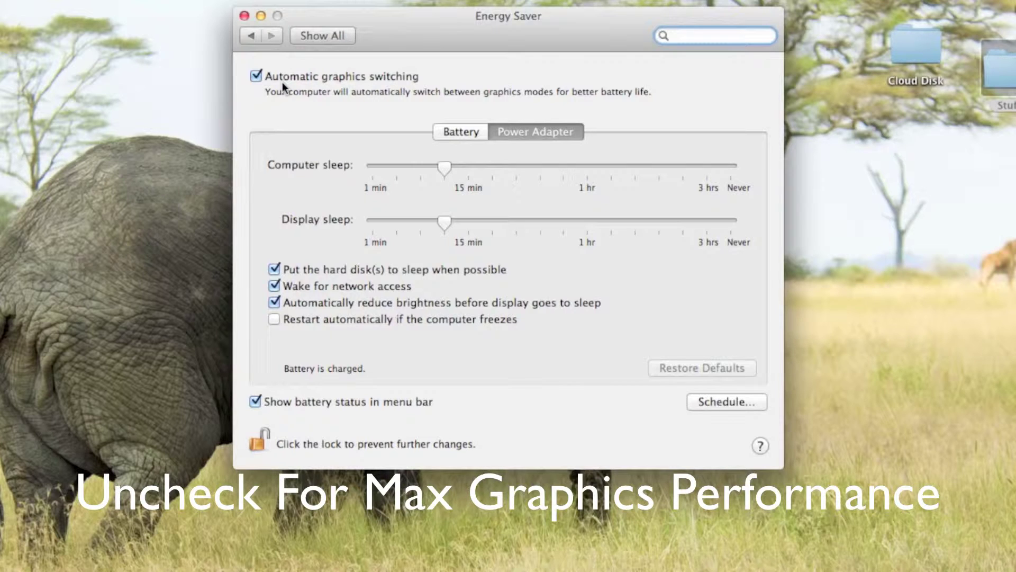
{"action": "left_click", "coordinate": [257, 77]}
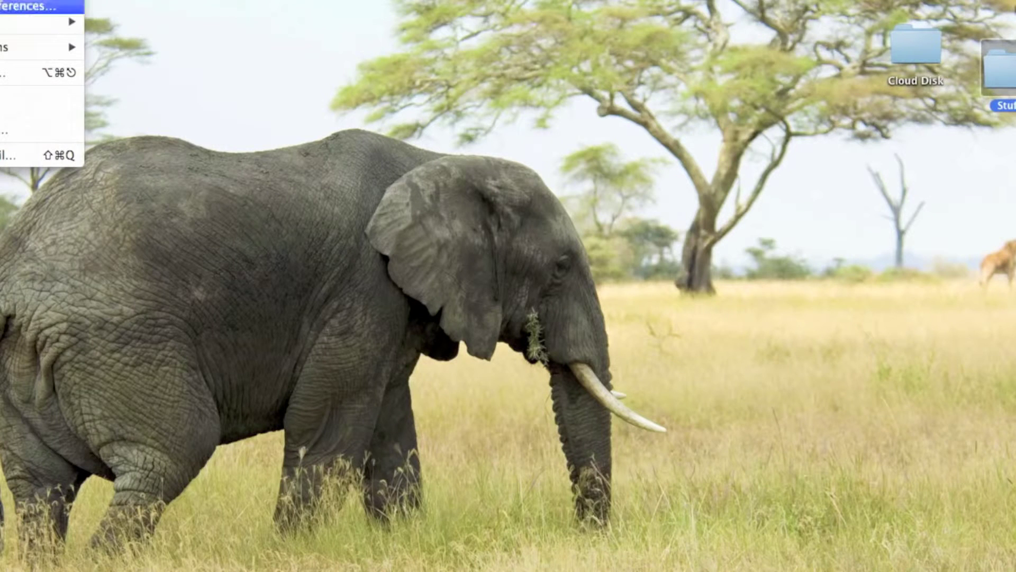
- In the iCloud preferences, stop syncing Photo Stream and Bookmarks
{"action": "left_click", "coordinate": [29, 6]}
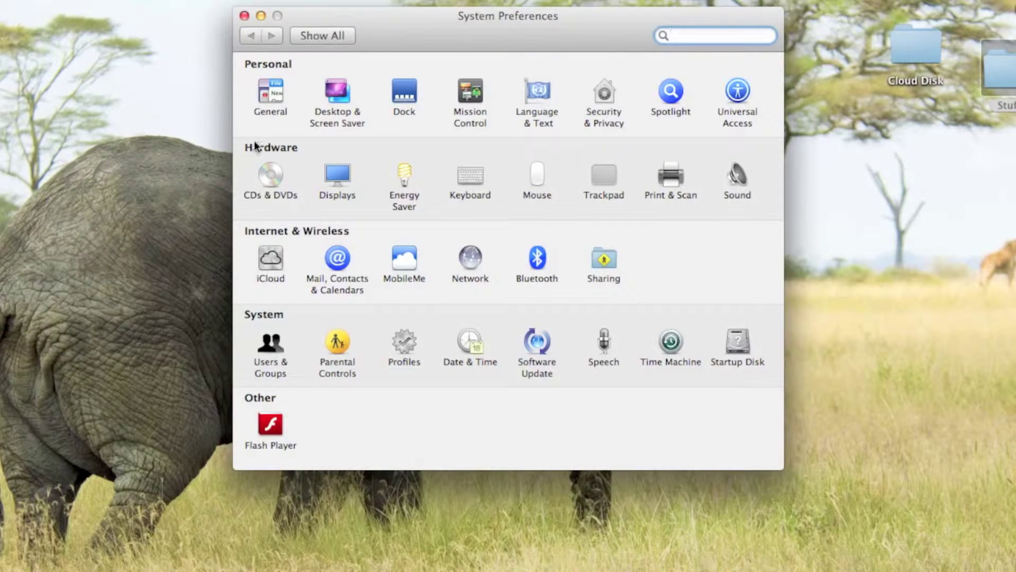
{"action": "left_click", "coordinate": [268, 251]}
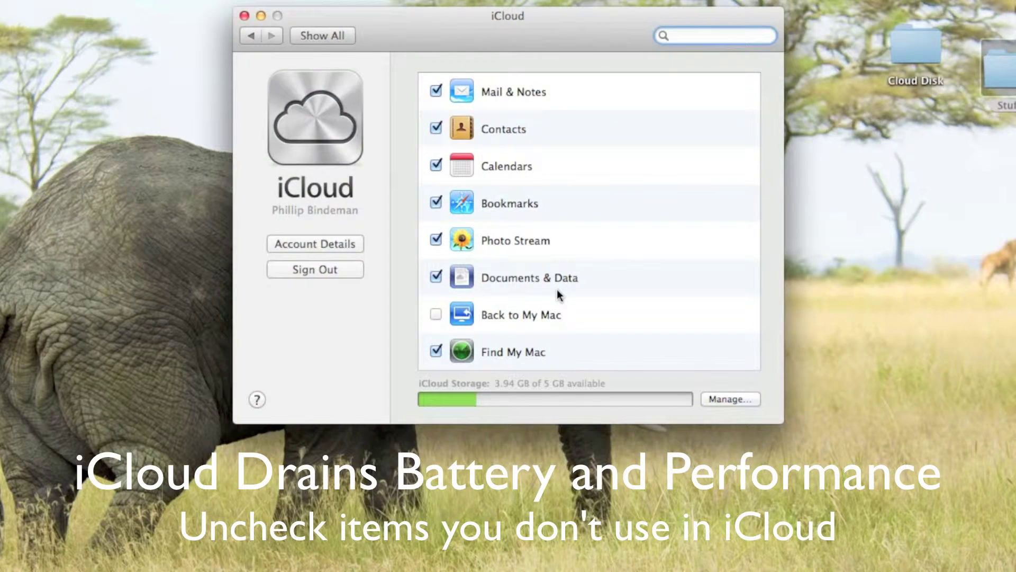
{"action": "left_click", "coordinate": [436, 241]}
{"action": "left_click", "coordinate": [436, 204]}
- Turn off Calendars & Reminders and Contacts, deleting their iCloud copies from this Mac
{"action": "left_click", "coordinate": [434, 166]}
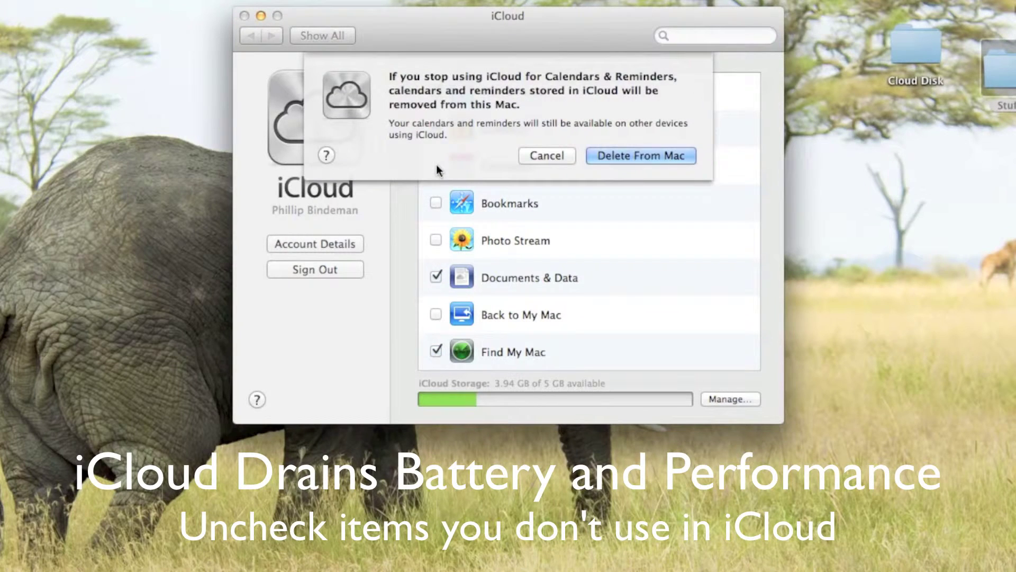
{"action": "left_click", "coordinate": [604, 156]}
{"action": "left_click", "coordinate": [436, 128]}
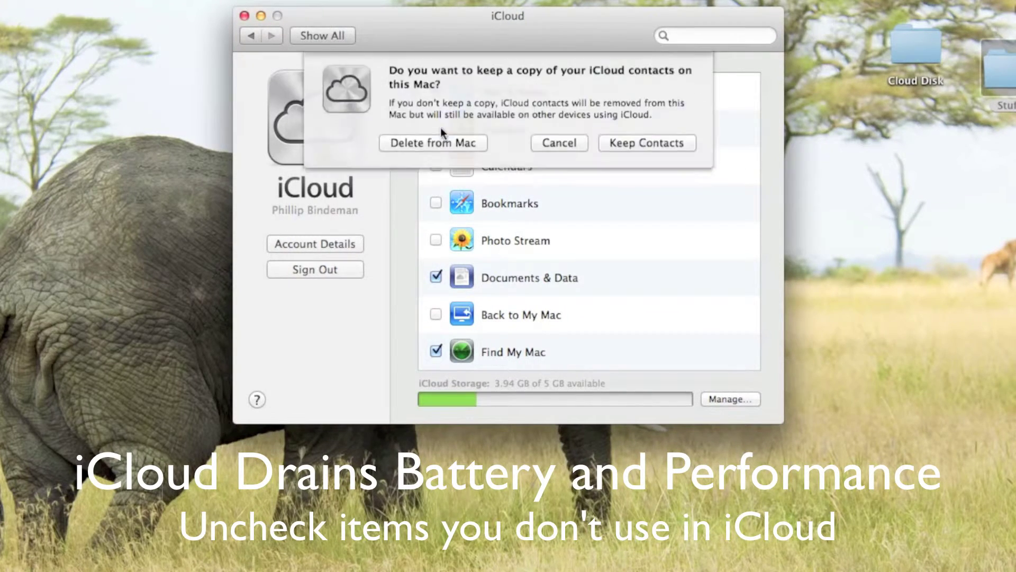
{"action": "left_click", "coordinate": [480, 150]}
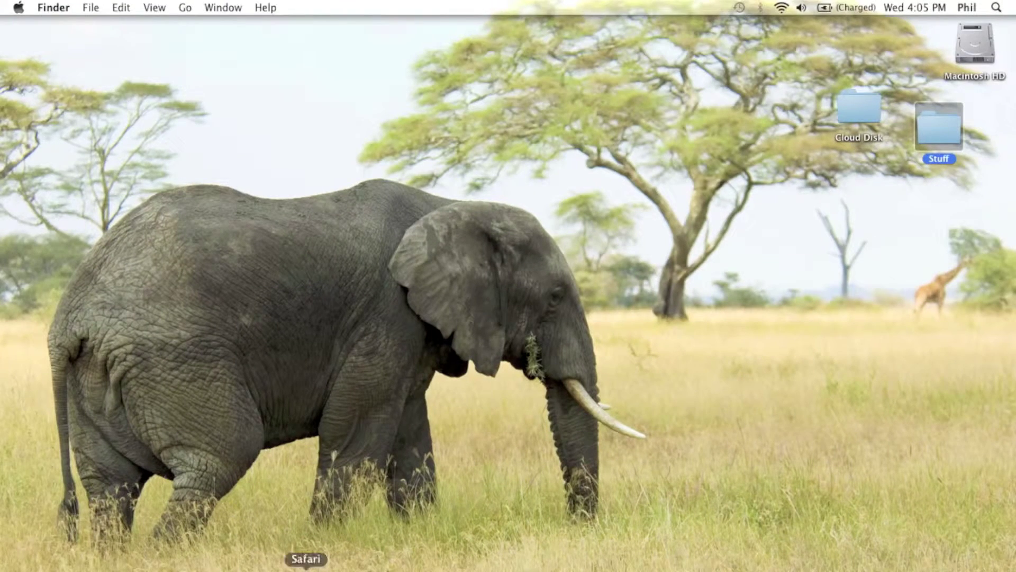
- Remove all website data via Safari's Privacy preferences, then close the preferences window
{"action": "left_click", "coordinate": [306, 568]}
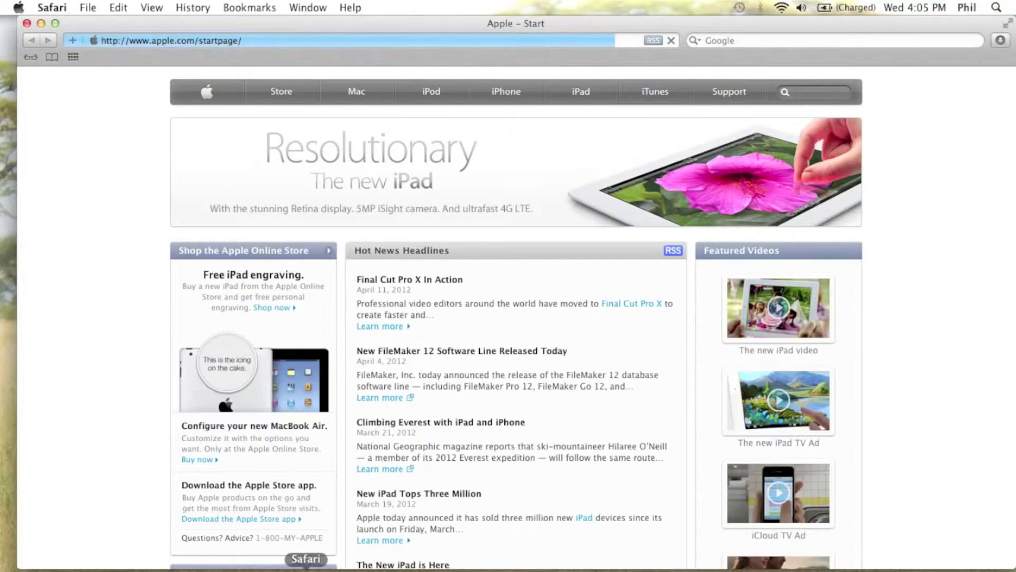
{"action": "left_click", "coordinate": [60, 6]}
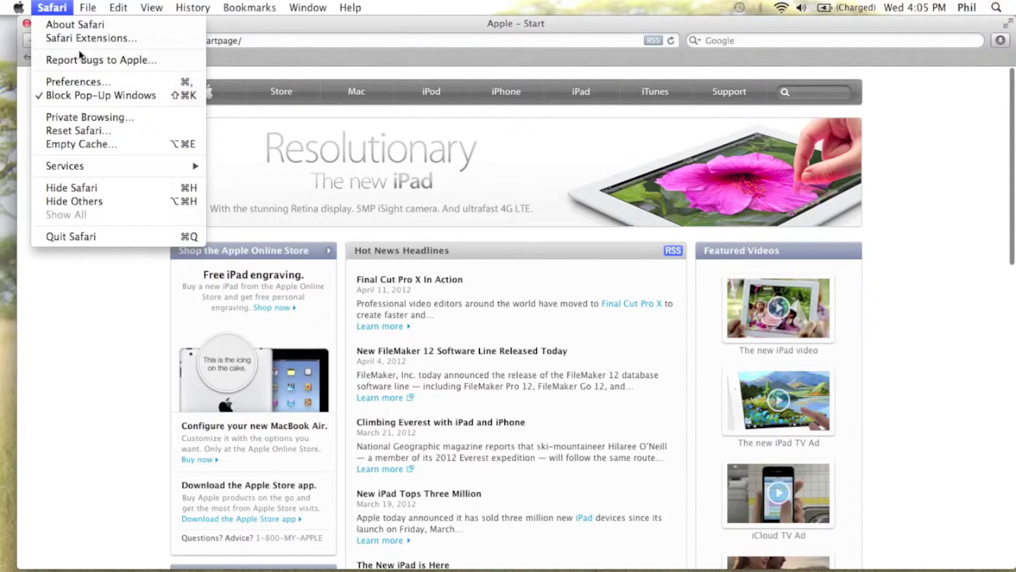
{"action": "left_click", "coordinate": [83, 83]}
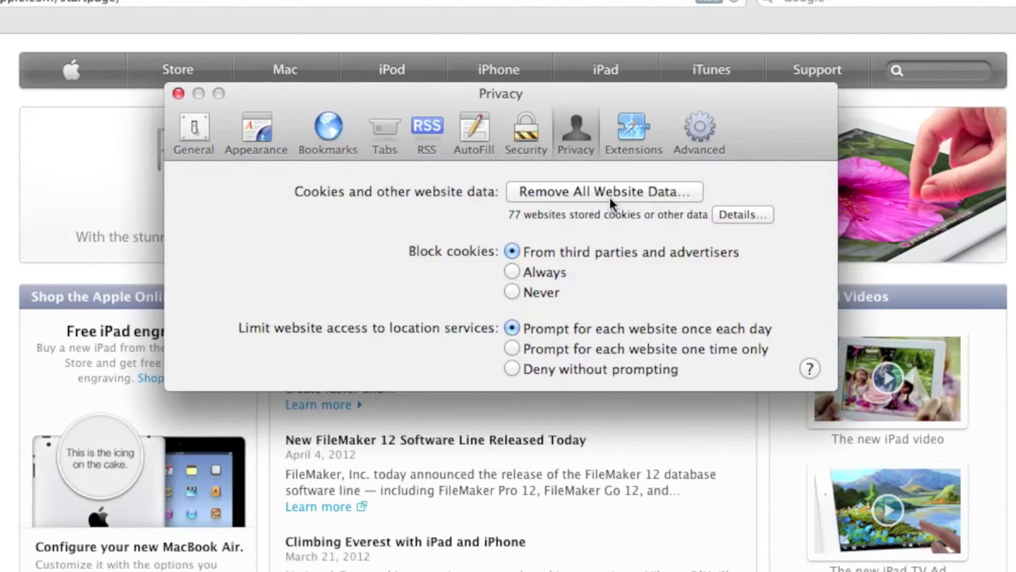
{"action": "left_click", "coordinate": [610, 198]}
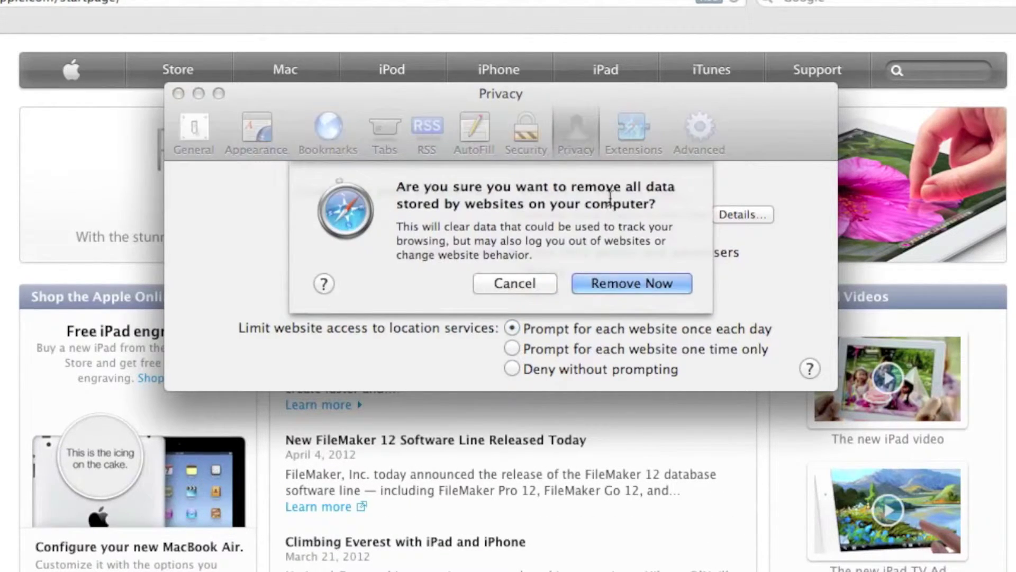
{"action": "left_click", "coordinate": [595, 285]}
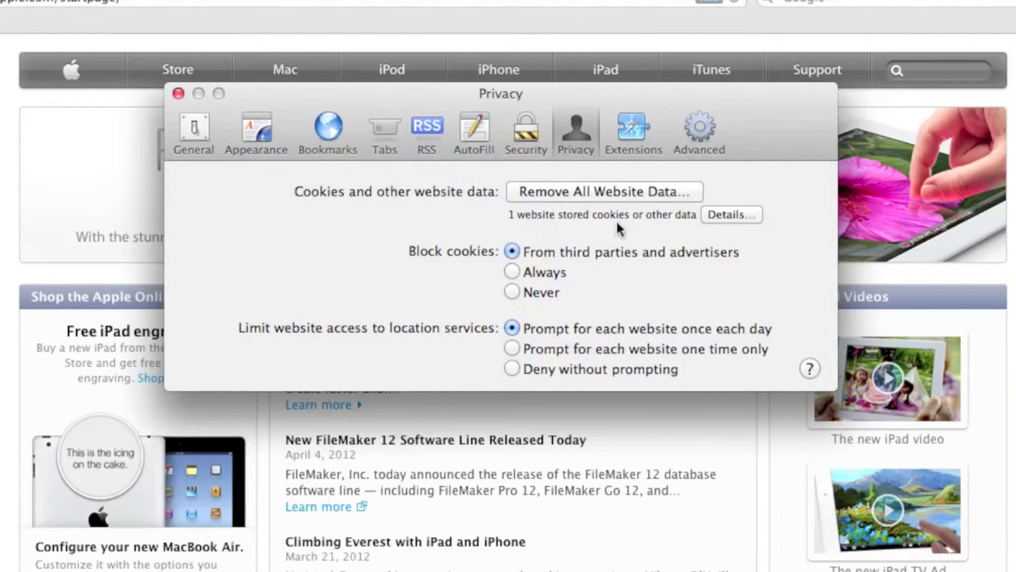
{"action": "left_click", "coordinate": [179, 94]}
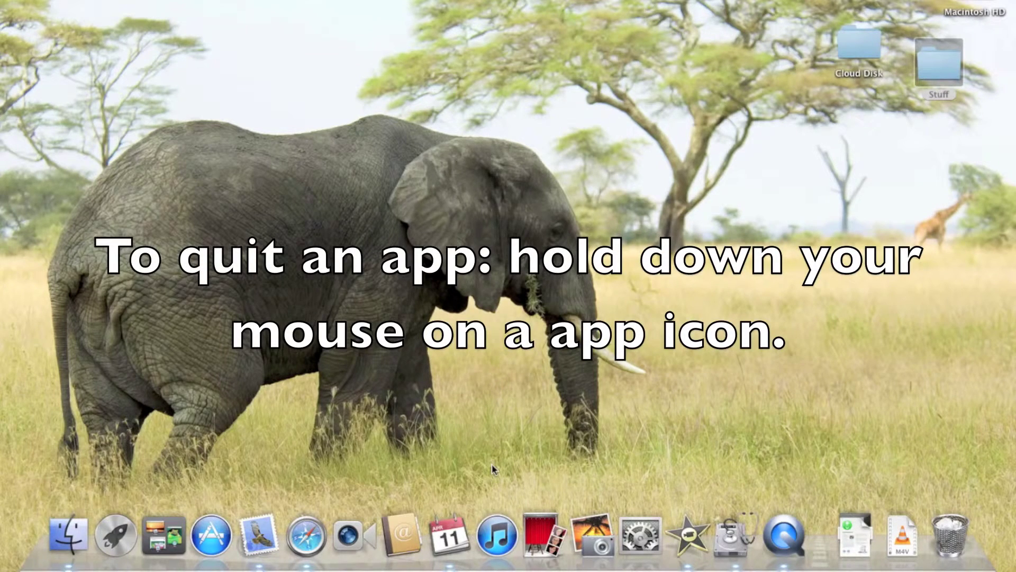
- Quit Calendar from its Dock icon menu
{"action": "left_click", "coordinate": [464, 527]}
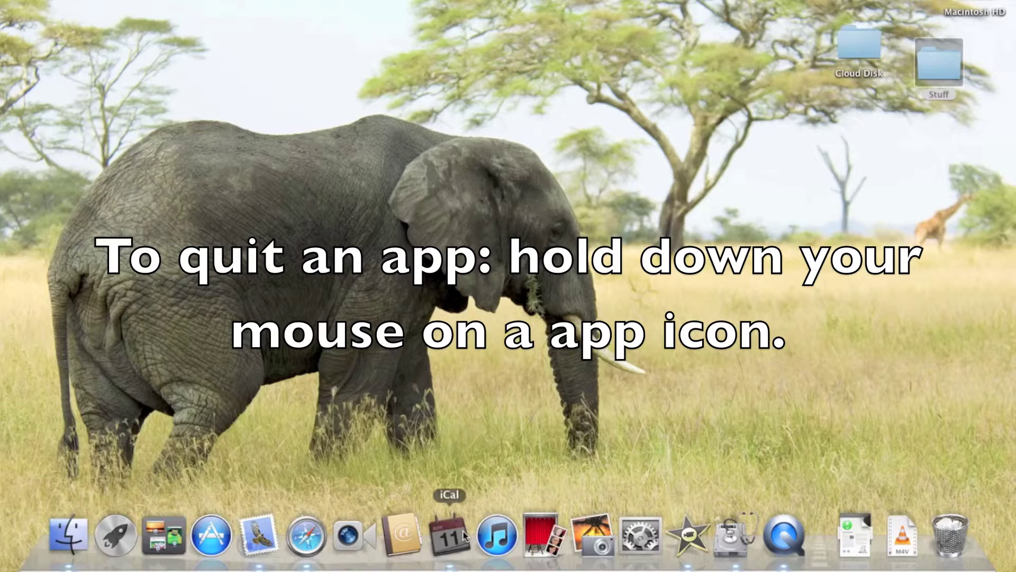
{"action": "left_click", "coordinate": [464, 491]}
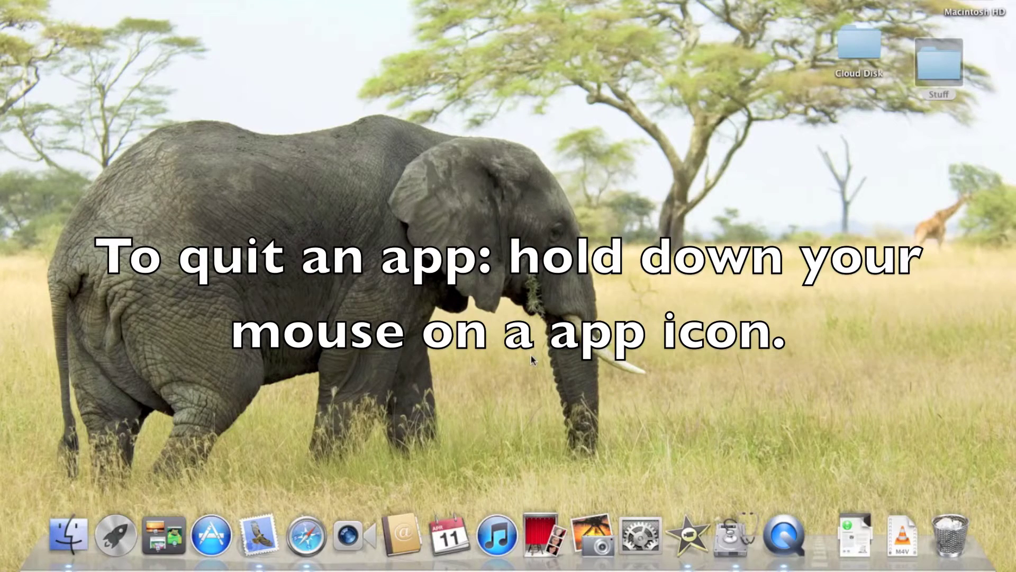
- Search All My Files for '.dmg' and drag the HandBrake and WindowsLiveMesh images to the Trash
{"action": "double_click", "coordinate": [974, 11]}
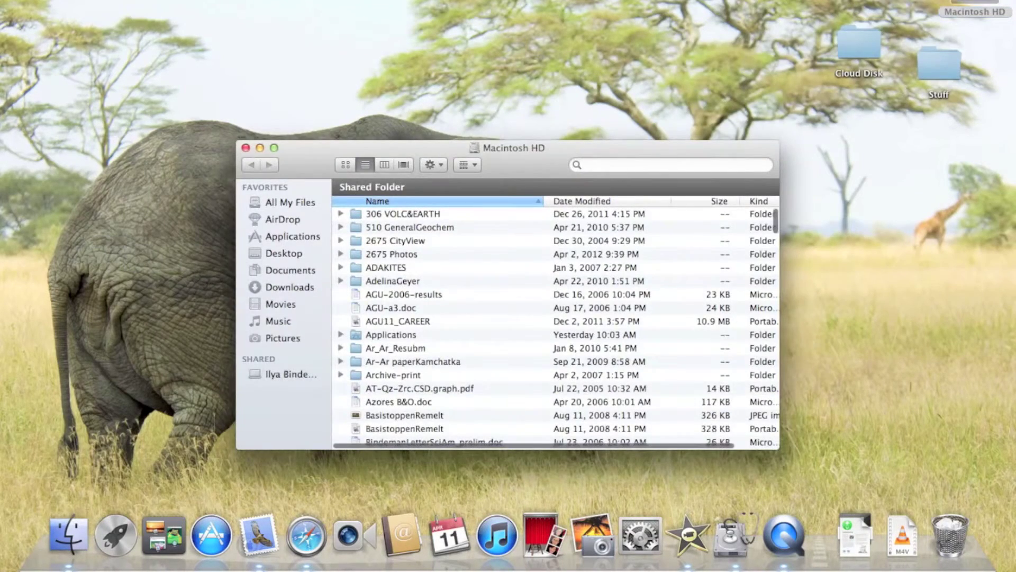
{"action": "left_click", "coordinate": [271, 204]}
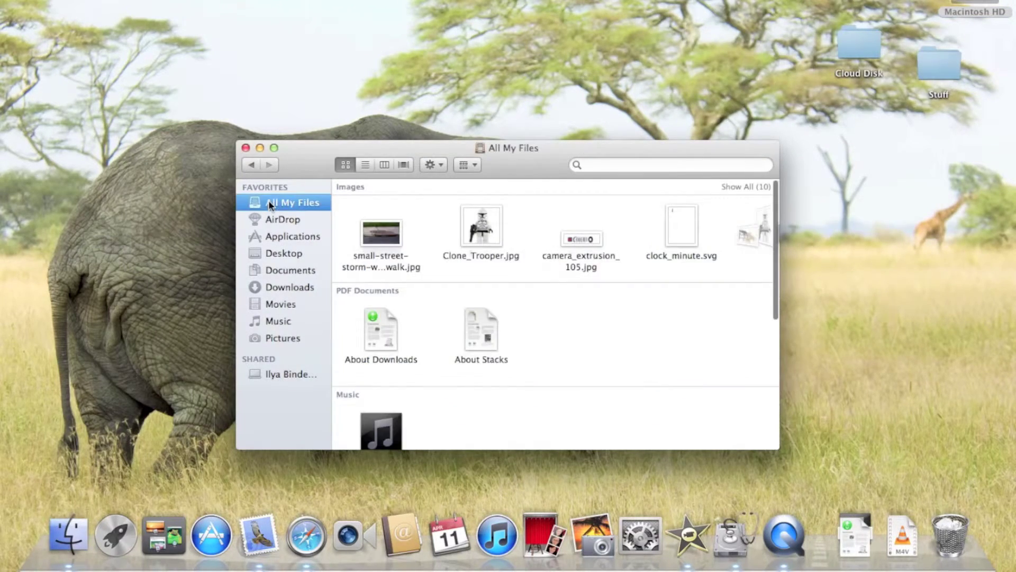
{"action": "left_click", "coordinate": [614, 164]}
{"action": "type", "text": ".dmg"}
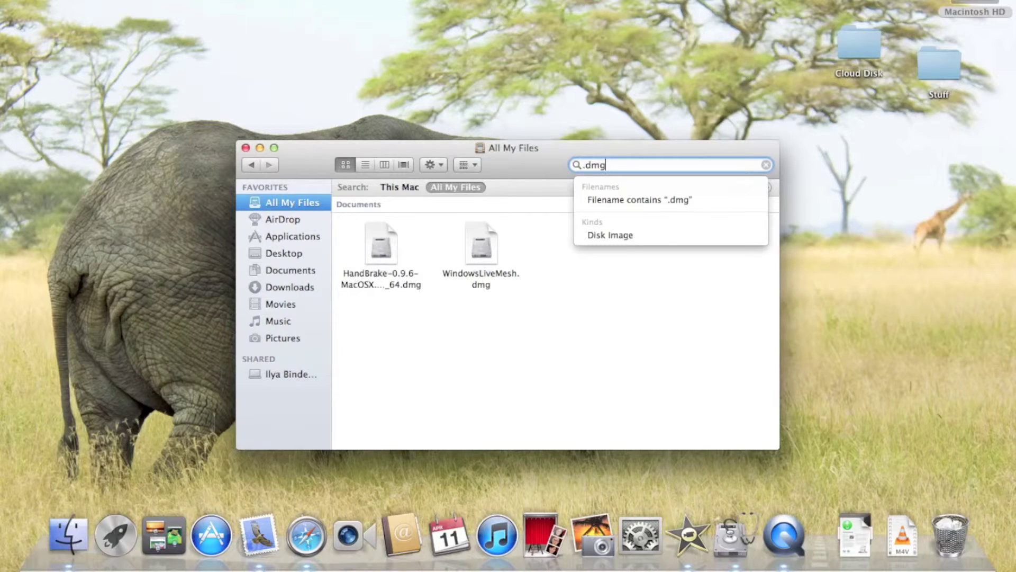
{"action": "left_click", "coordinate": [532, 293]}
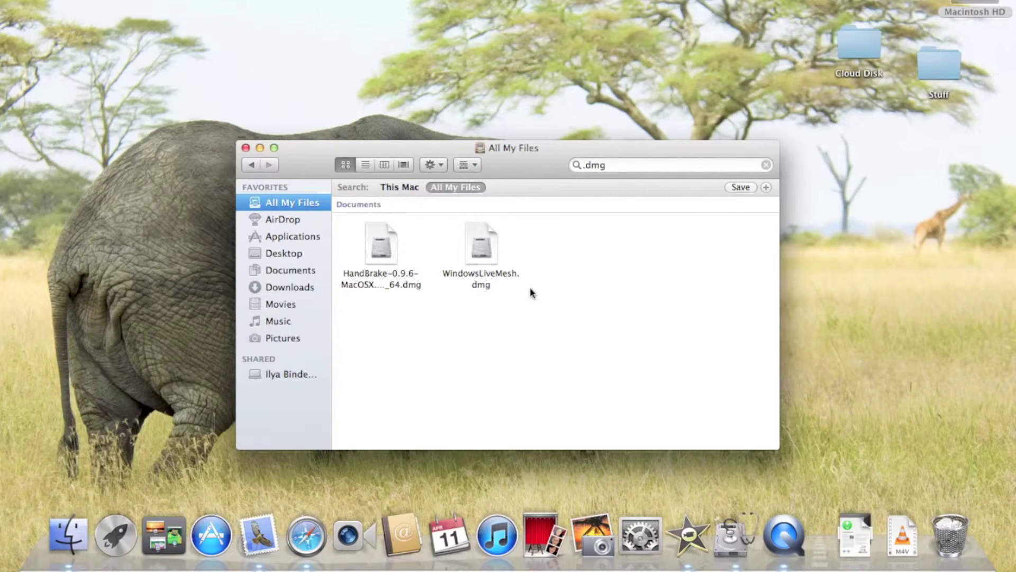
{"action": "left_click_drag", "start_coordinate": [596, 238], "coordinate": [950, 535]}
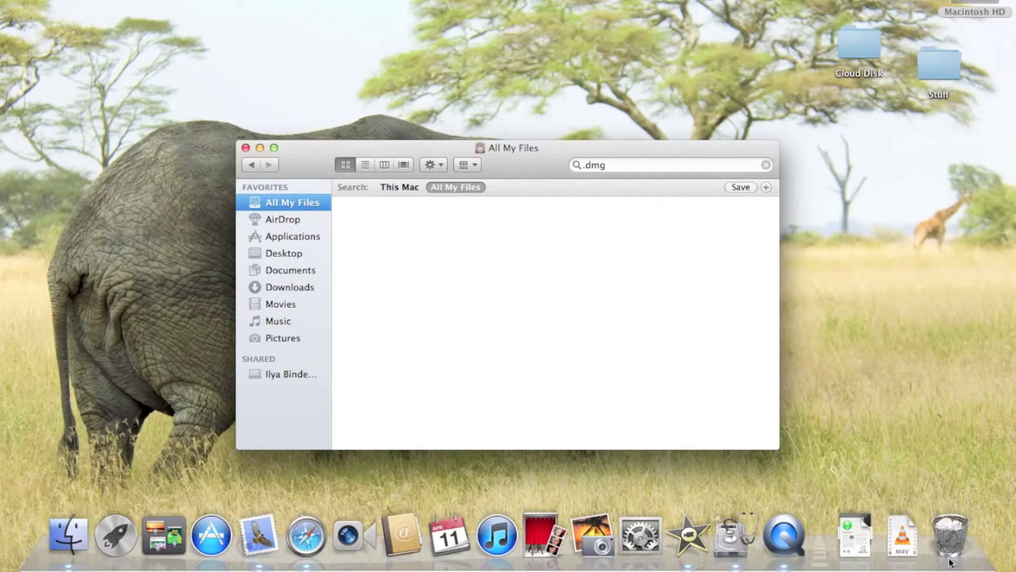
- Close the search window and permanently empty the Trash from its Dock menu
{"action": "left_click", "coordinate": [246, 147]}
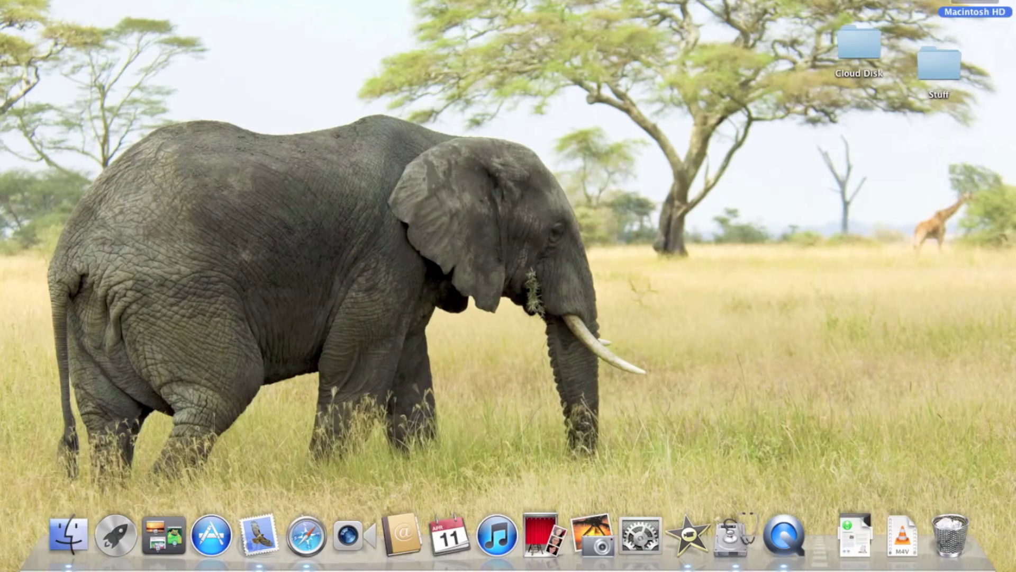
{"action": "right_click", "coordinate": [964, 537]}
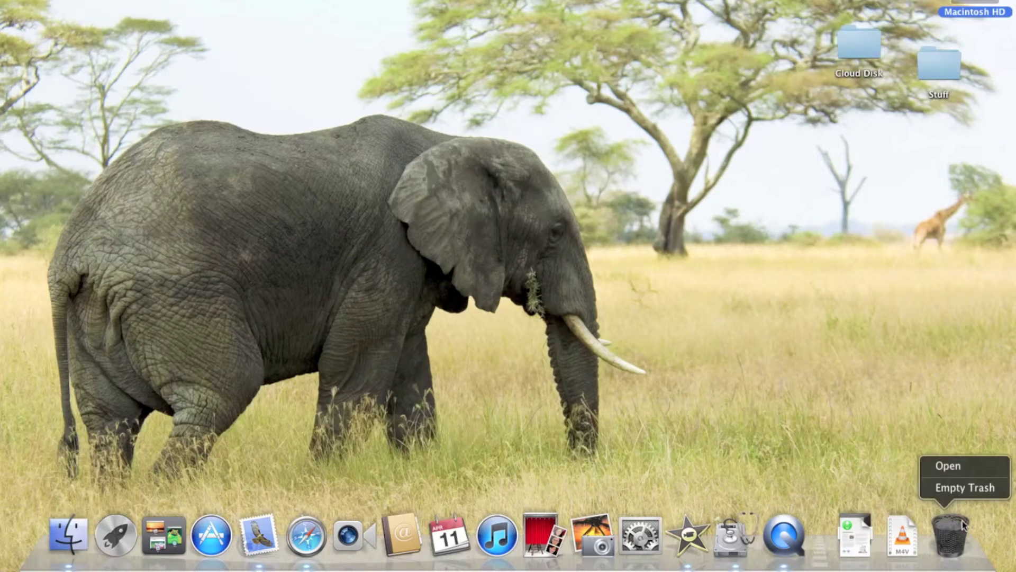
{"action": "left_click", "coordinate": [961, 487]}
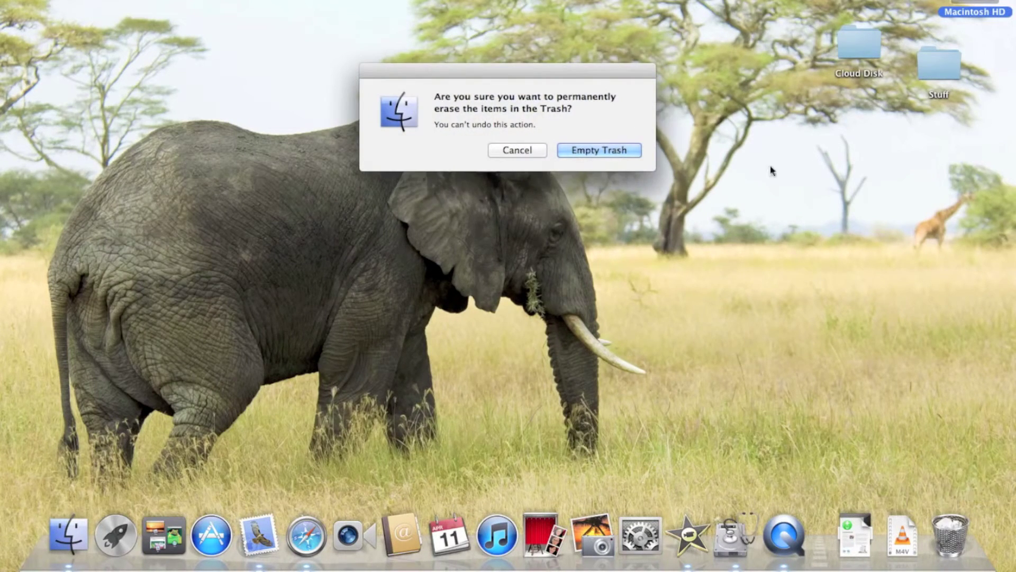
{"action": "left_click", "coordinate": [593, 150]}
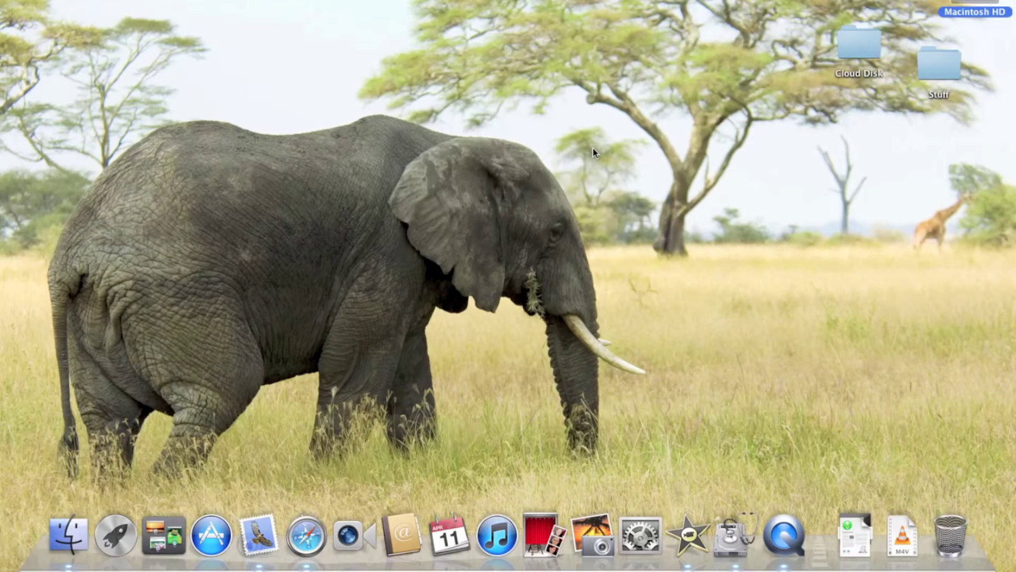